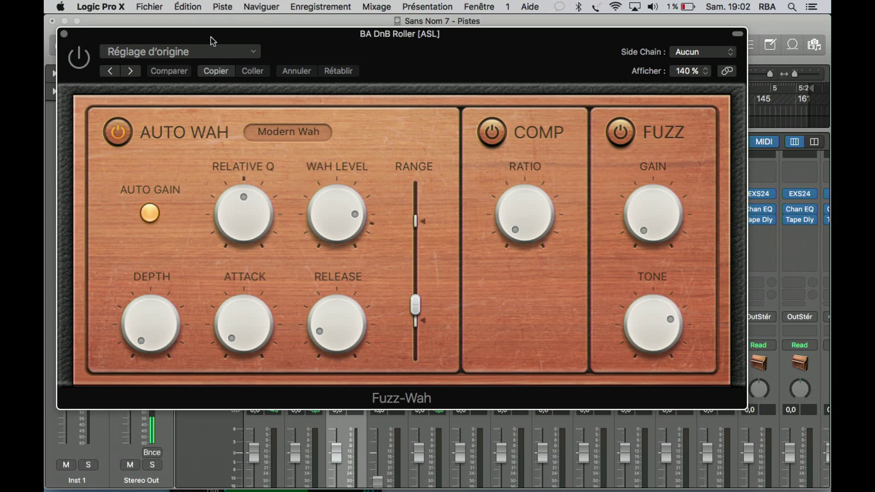
Switch on the Fuzz-Wah plug-in, raise the Auto Wah depth slightly and set the wah level to 6.5 dB
{"action": "double_click", "coordinate": [405, 165]}
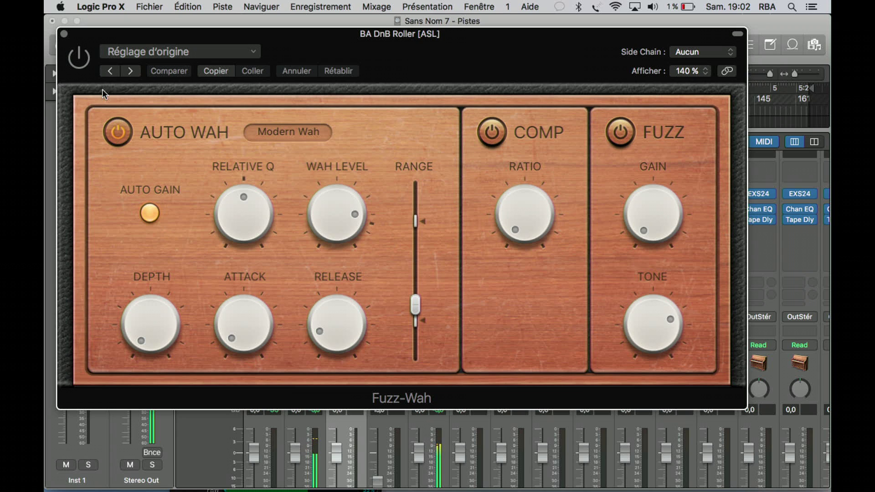
{"action": "left_click", "coordinate": [84, 67]}
{"action": "mouse_move", "coordinate": [150, 324]}
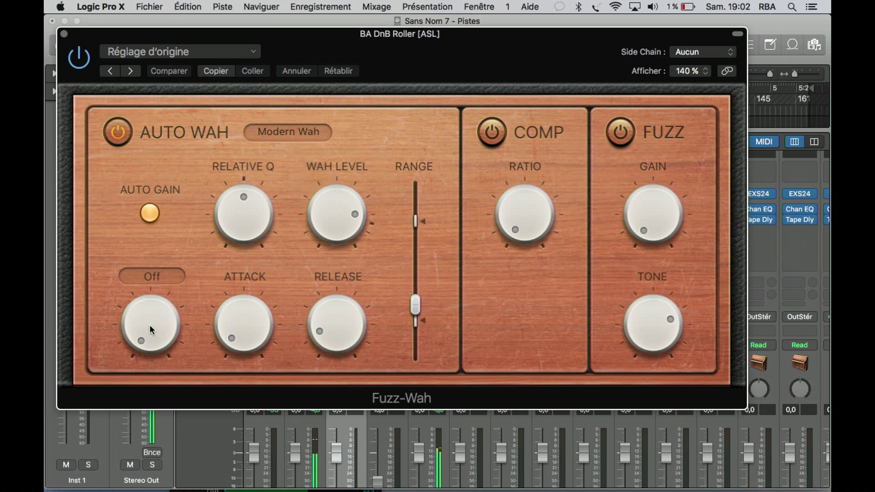
{"action": "left_click_drag", "start_coordinate": [149, 329], "coordinate": [164, 142]}
{"action": "left_click_drag", "start_coordinate": [152, 316], "coordinate": [171, 463]}
{"action": "left_click_drag", "start_coordinate": [263, 218], "coordinate": [244, 219]}
{"action": "left_click_drag", "start_coordinate": [329, 229], "coordinate": [334, 178]}
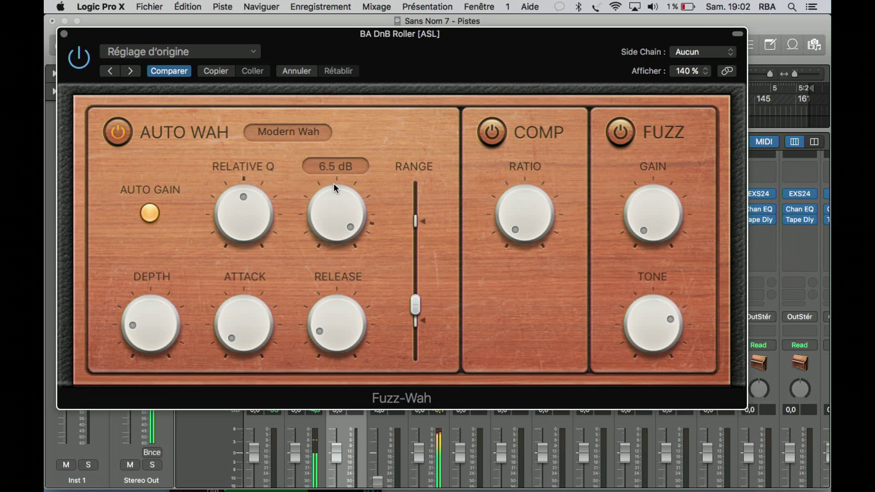
Raise the Auto Wah attack and release and move the range slider's handle to 0.100
{"action": "left_click_drag", "start_coordinate": [241, 332], "coordinate": [262, 259]}
{"action": "left_click_drag", "start_coordinate": [344, 324], "coordinate": [349, 169]}
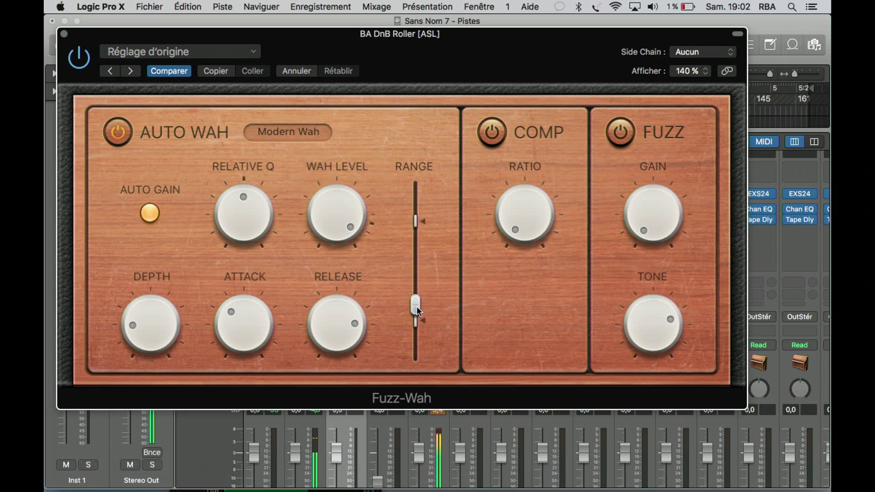
{"action": "mouse_move", "coordinate": [414, 308]}
{"action": "left_mouse_down"}
{"action": "mouse_move", "coordinate": [415, 240]}
{"action": "mouse_move", "coordinate": [418, 299]}
{"action": "left_mouse_up"}
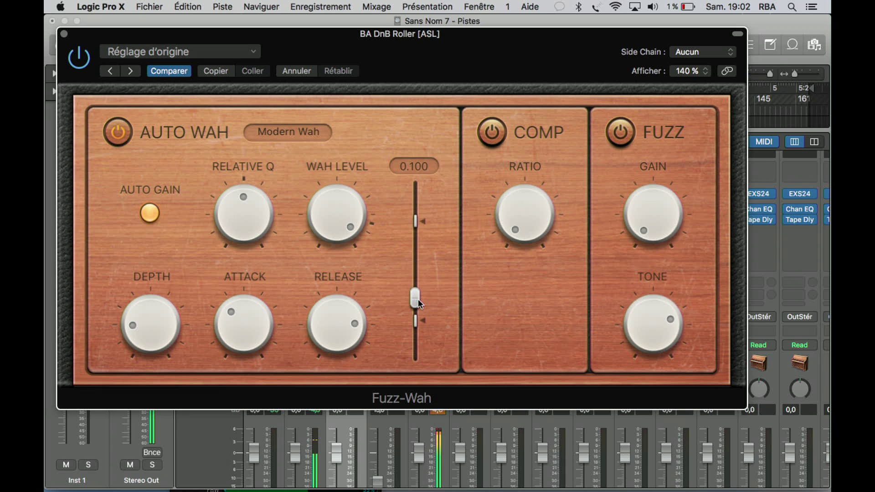
Turn on the Comp section and raise its ratio well above the minimum
{"action": "mouse_move", "coordinate": [540, 232]}
{"action": "left_click_drag", "start_coordinate": [526, 231], "coordinate": [519, 155]}
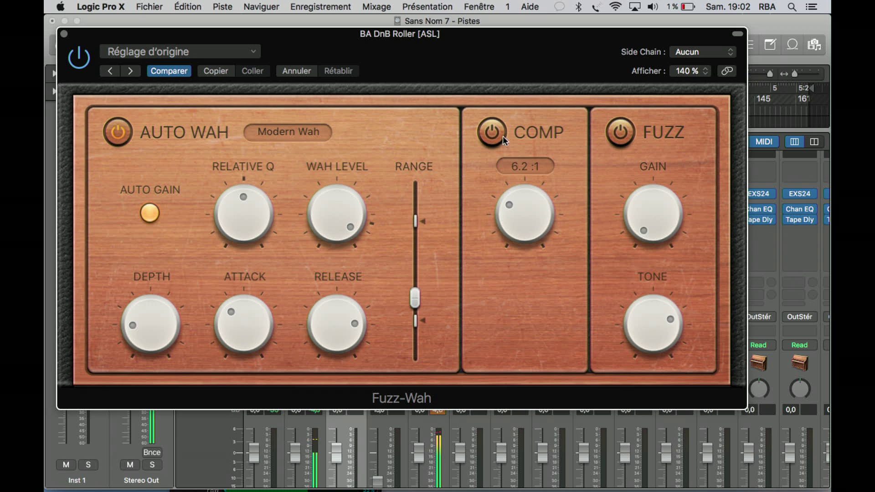
{"action": "left_click_drag", "start_coordinate": [517, 195], "coordinate": [551, 110]}
Turn on the Fuzz section and raise its tone slightly
{"action": "left_click", "coordinate": [620, 132]}
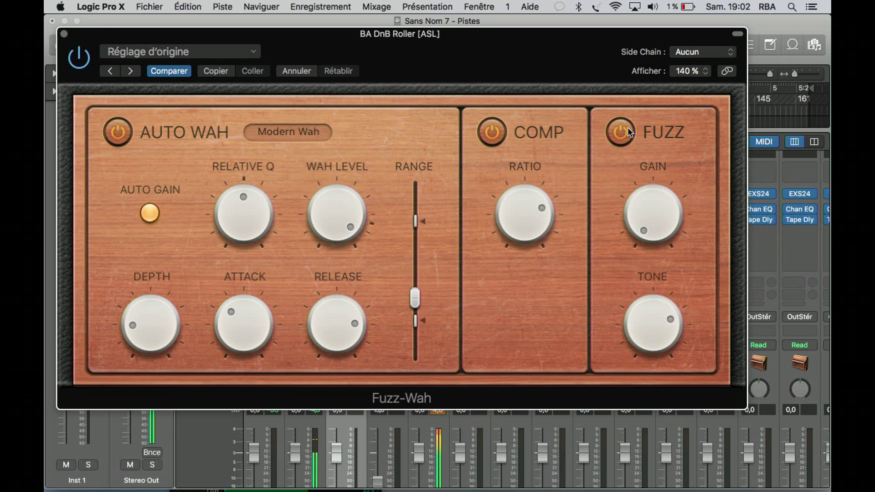
{"action": "mouse_move", "coordinate": [659, 222]}
{"action": "left_click_drag", "start_coordinate": [658, 222], "coordinate": [688, 226]}
{"action": "left_click_drag", "start_coordinate": [657, 331], "coordinate": [662, 297]}
Compare the edited wah sound with the bypassed signal, leaving the plug-in bypassed
{"action": "left_click", "coordinate": [86, 63]}
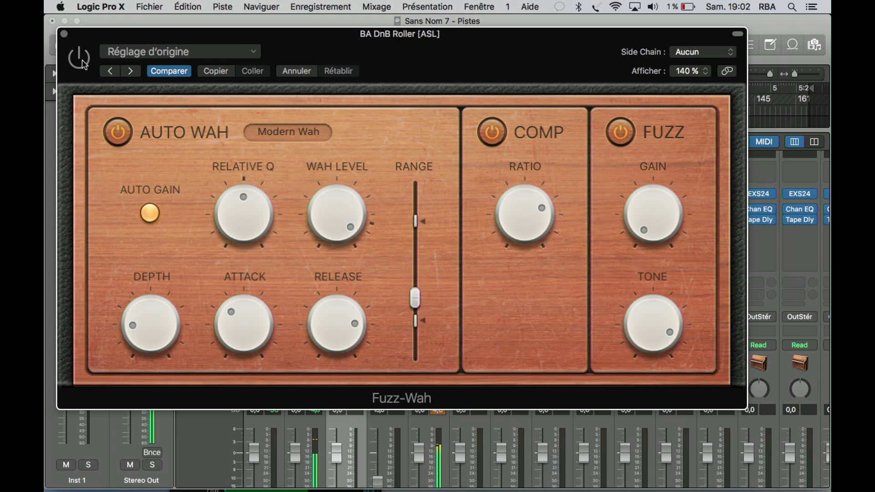
{"action": "left_click", "coordinate": [83, 63]}
{"action": "left_click", "coordinate": [84, 63]}
Audition the Bass Automatic 01 and Bass Automatic 02 presets, switching the plug-in on to hear them
{"action": "left_click", "coordinate": [110, 71]}
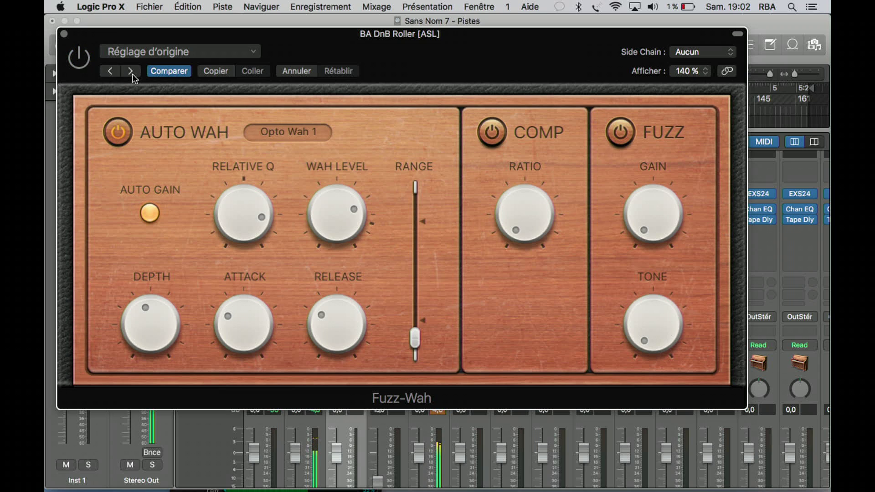
{"action": "left_click", "coordinate": [84, 65]}
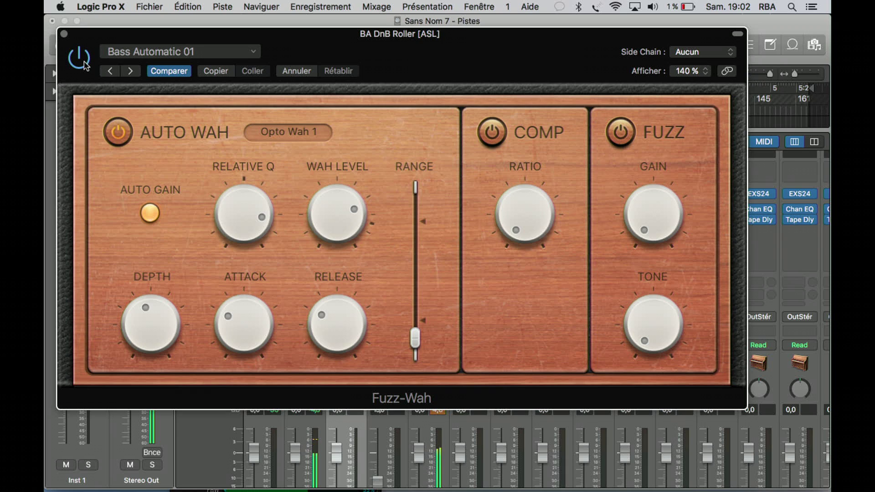
{"action": "left_click", "coordinate": [83, 60]}
{"action": "left_click", "coordinate": [129, 72]}
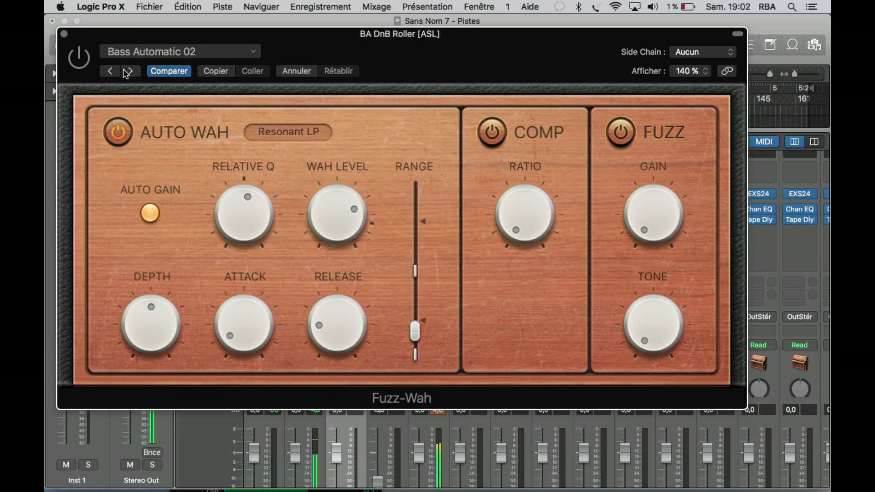
{"action": "left_click", "coordinate": [88, 67]}
Load the Crunchy Overdrive preset and move the Fuzz module behind Auto Wah in the effect chain
{"action": "left_click", "coordinate": [131, 71]}
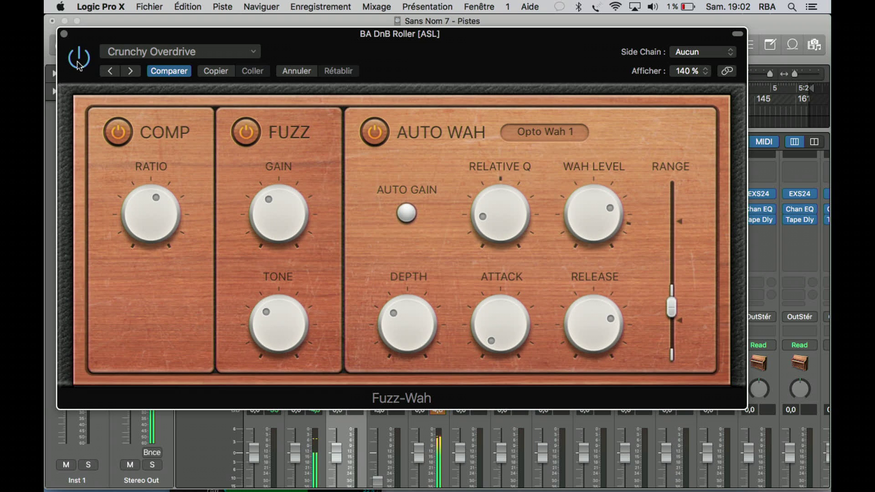
{"action": "left_click_drag", "start_coordinate": [314, 157], "coordinate": [620, 147]}
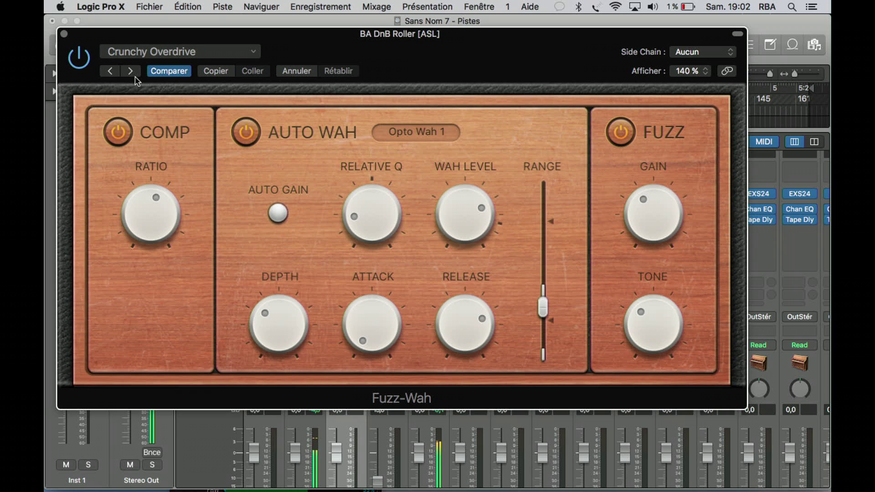
Compare the reordered Crunchy Overdrive sound with the bypassed signal, leaving the plug-in active
{"action": "left_click", "coordinate": [82, 63]}
{"action": "left_click", "coordinate": [83, 63]}
{"action": "left_click", "coordinate": [83, 63]}
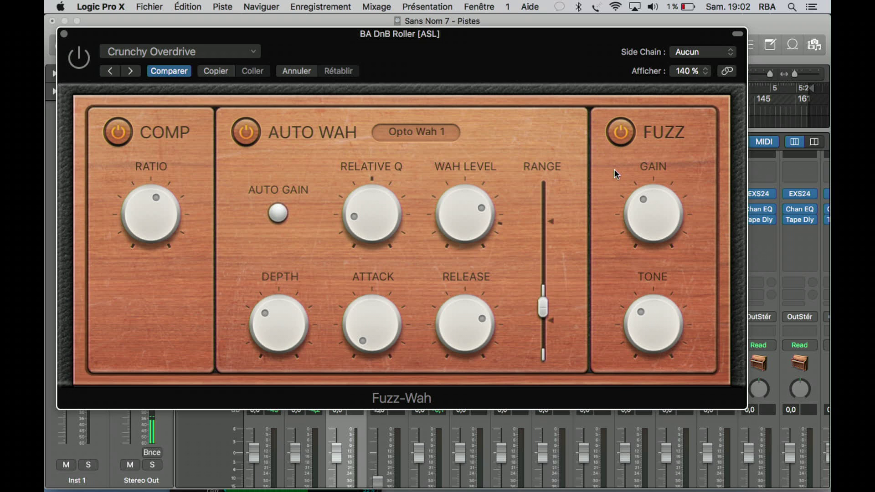
{"action": "left_click_drag", "start_coordinate": [614, 169], "coordinate": [688, 194]}
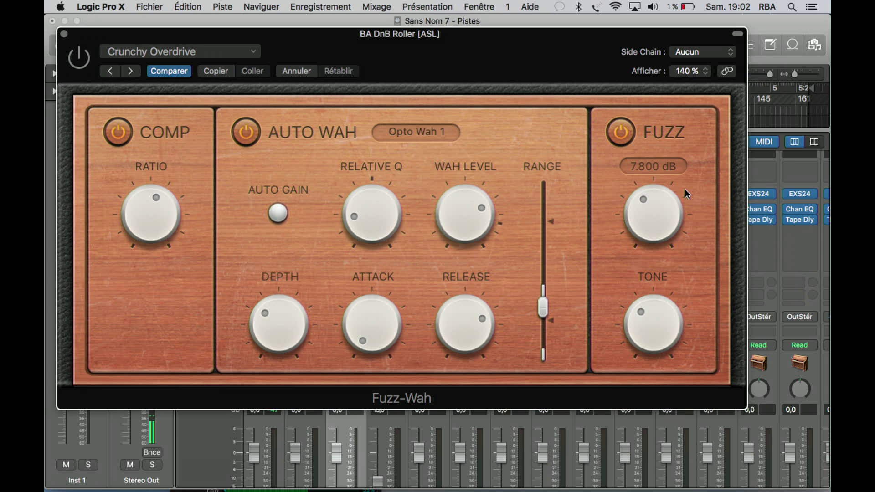
{"action": "left_click", "coordinate": [78, 59]}
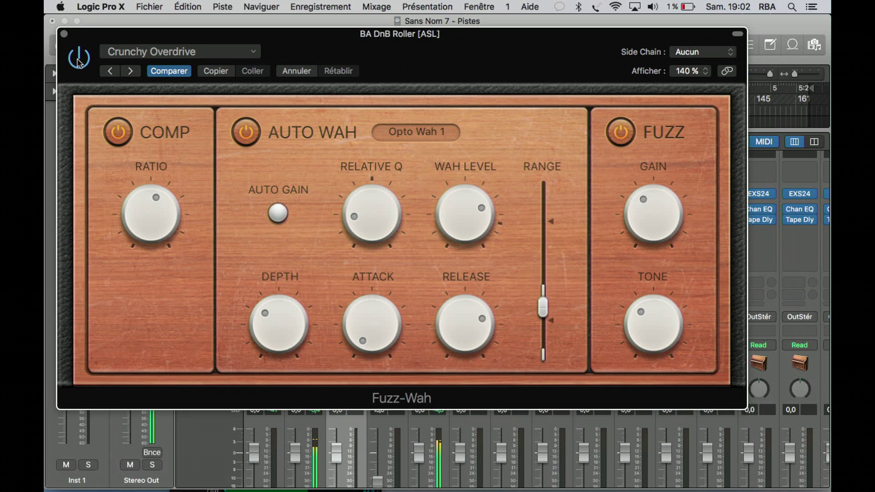
Audition the Cry Baby Wah-Wah, Funky Fuzz, Responsive Wah-Wah, Bass Automatic 01 and Bass Automatic 02 presets, toggling bypass to compare
{"action": "left_click", "coordinate": [132, 75]}
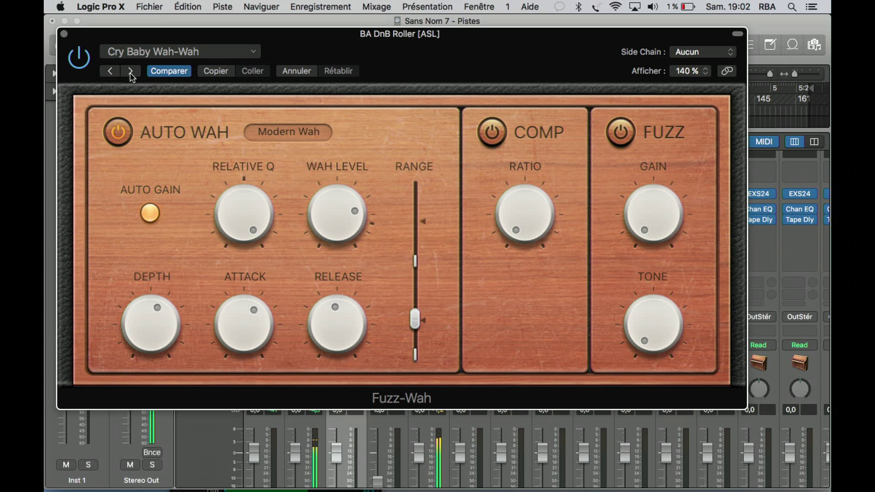
{"action": "left_click", "coordinate": [131, 71]}
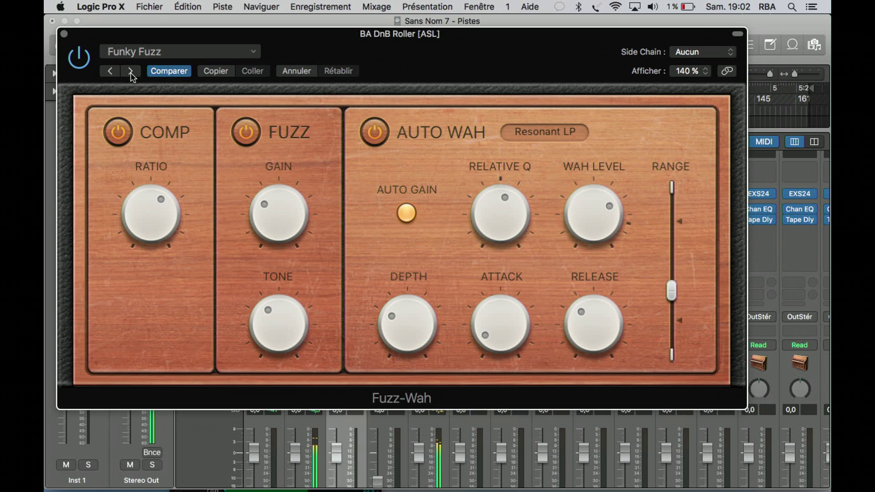
{"action": "left_click", "coordinate": [131, 71]}
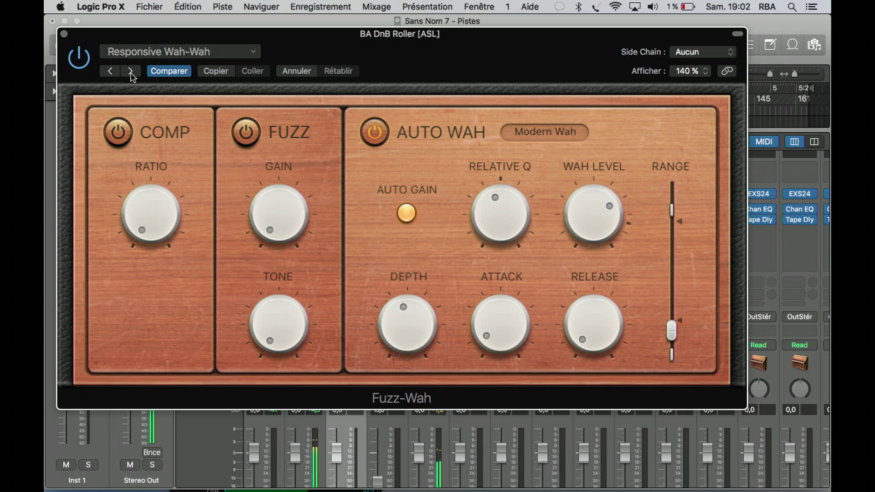
{"action": "left_click", "coordinate": [86, 65]}
{"action": "left_click", "coordinate": [85, 63]}
{"action": "left_click", "coordinate": [131, 71]}
{"action": "left_click", "coordinate": [87, 68]}
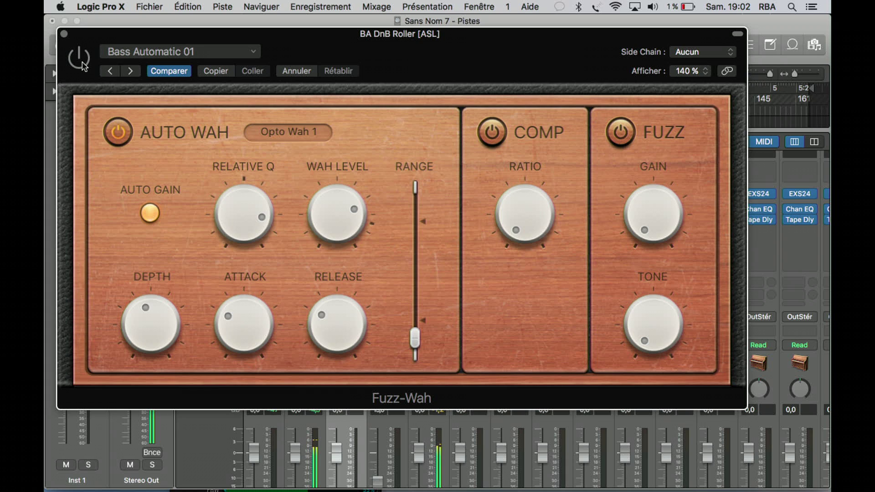
{"action": "left_click", "coordinate": [131, 71]}
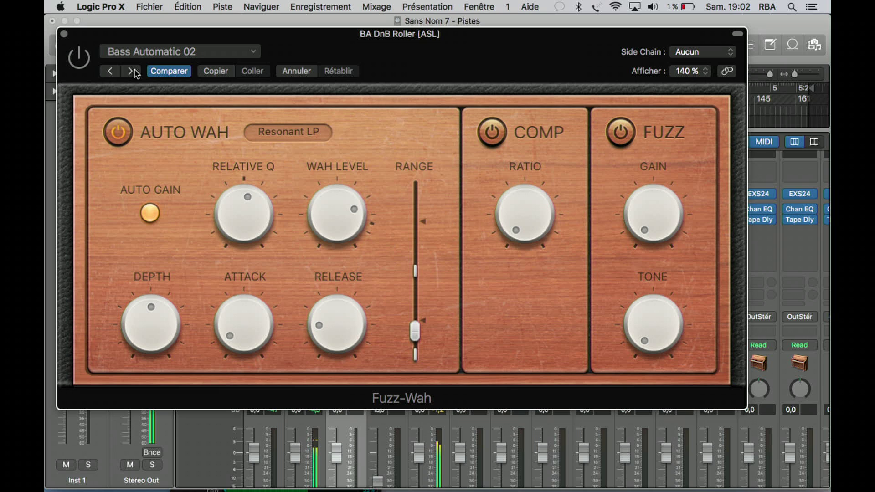
Load the Crunchy Overdrive preset with the plug-in active and move the Comp module to the end of the chain
{"action": "left_click", "coordinate": [131, 71]}
{"action": "left_click", "coordinate": [85, 64]}
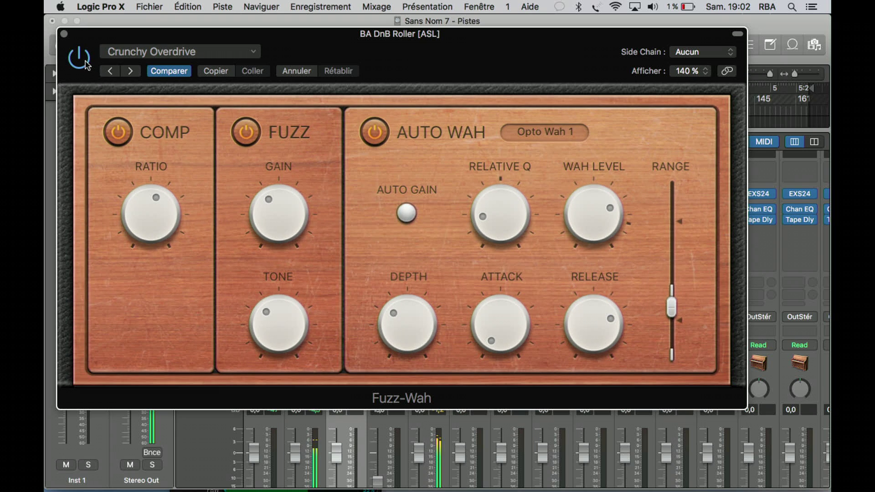
{"action": "left_click_drag", "start_coordinate": [191, 150], "coordinate": [686, 146]}
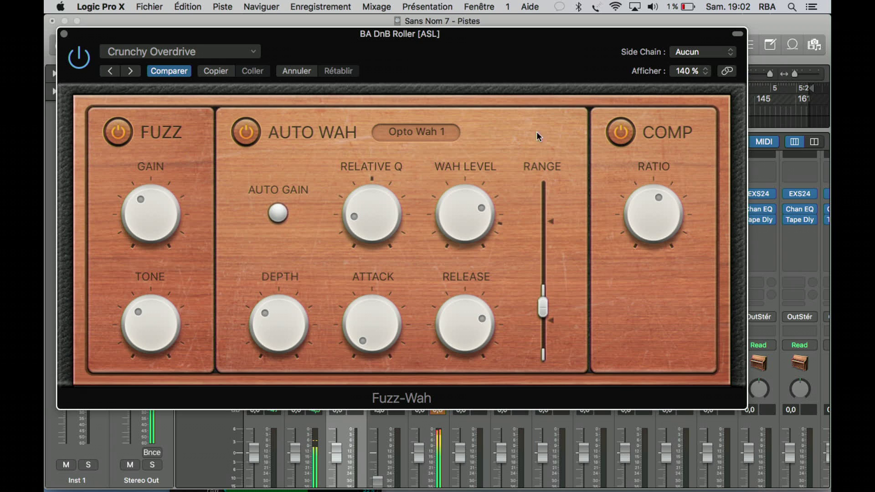
Turn on Auto Gain in the Auto Wah section and raise the Comp ratio slightly
{"action": "left_click", "coordinate": [279, 213]}
{"action": "mouse_move", "coordinate": [650, 226]}
Rearrange the modules so the effect chain runs Comp, Fuzz, Auto Wah
{"action": "left_click_drag", "start_coordinate": [678, 274], "coordinate": [285, 291]}
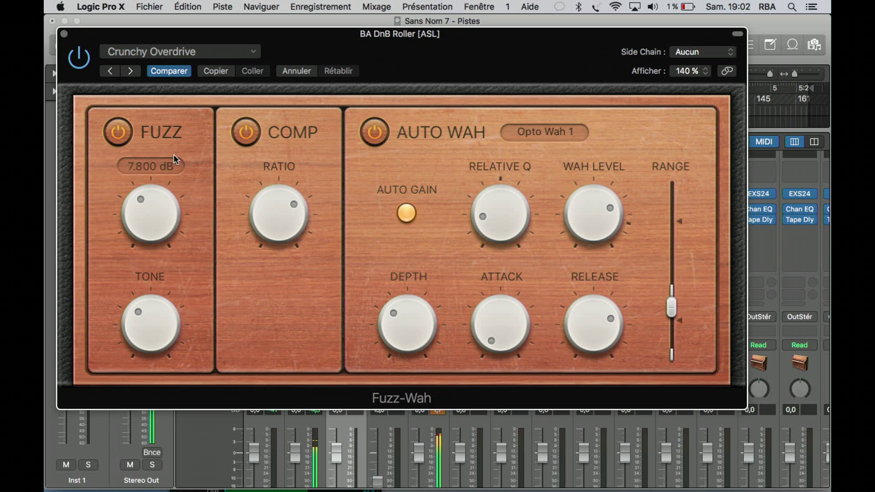
{"action": "left_click_drag", "start_coordinate": [188, 119], "coordinate": [338, 131]}
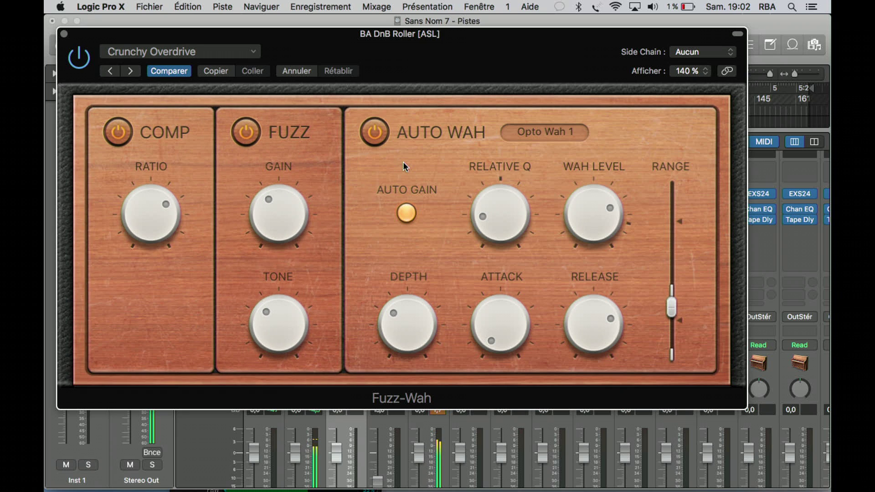
Change the Auto Wah type to Resonant HP and raise the wah level slightly
{"action": "left_click", "coordinate": [553, 132]}
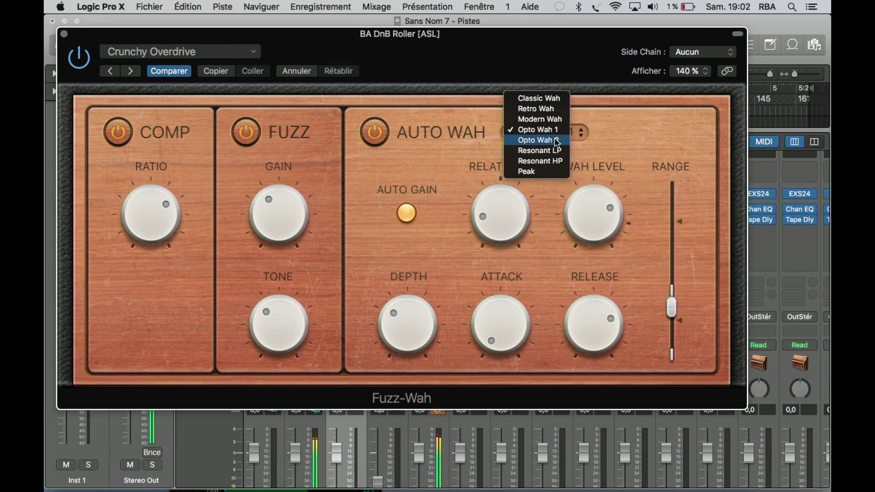
{"action": "left_click", "coordinate": [561, 161]}
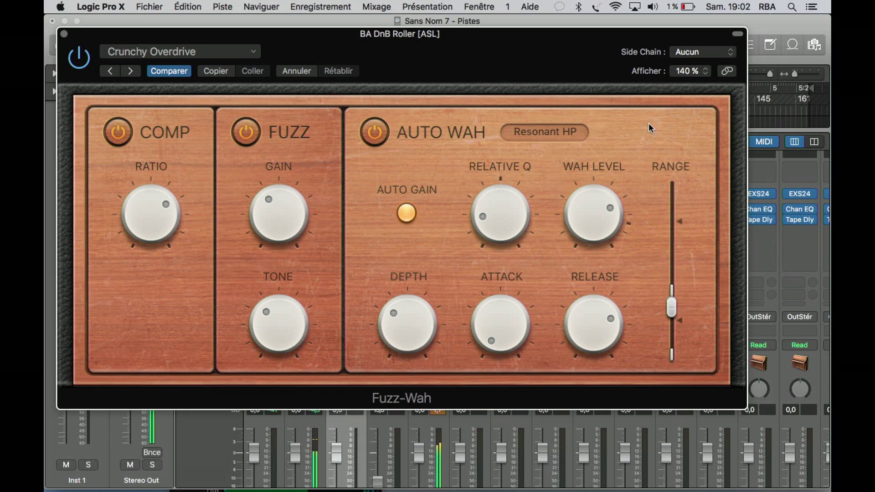
{"action": "left_click_drag", "start_coordinate": [603, 198], "coordinate": [617, 177]}
Shift the Auto Wah range upward, extend its upper limit, and set the depth to 0.89
{"action": "mouse_move", "coordinate": [674, 229]}
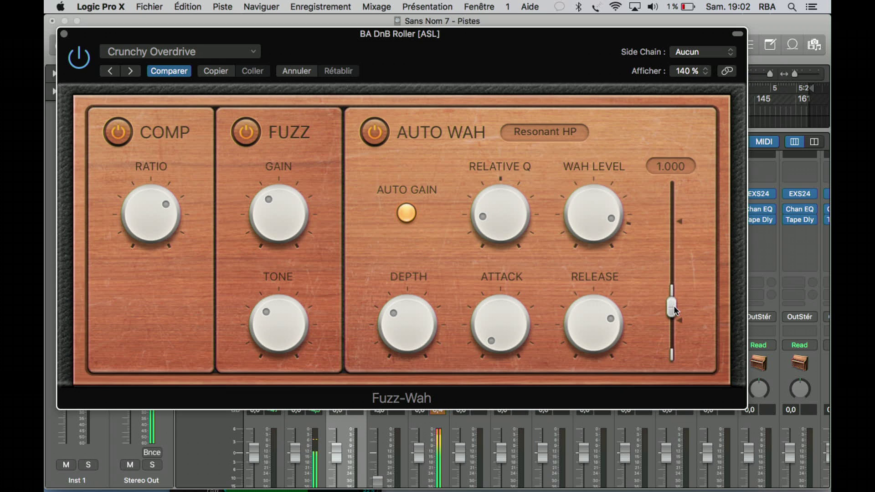
{"action": "left_click_drag", "start_coordinate": [674, 233], "coordinate": [675, 205]}
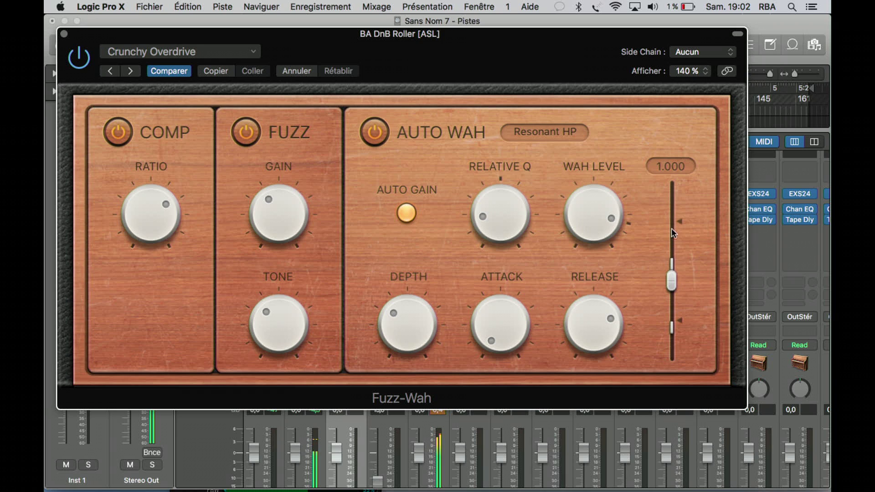
{"action": "left_click_drag", "start_coordinate": [674, 243], "coordinate": [673, 299]}
{"action": "left_click_drag", "start_coordinate": [407, 292], "coordinate": [426, 318]}
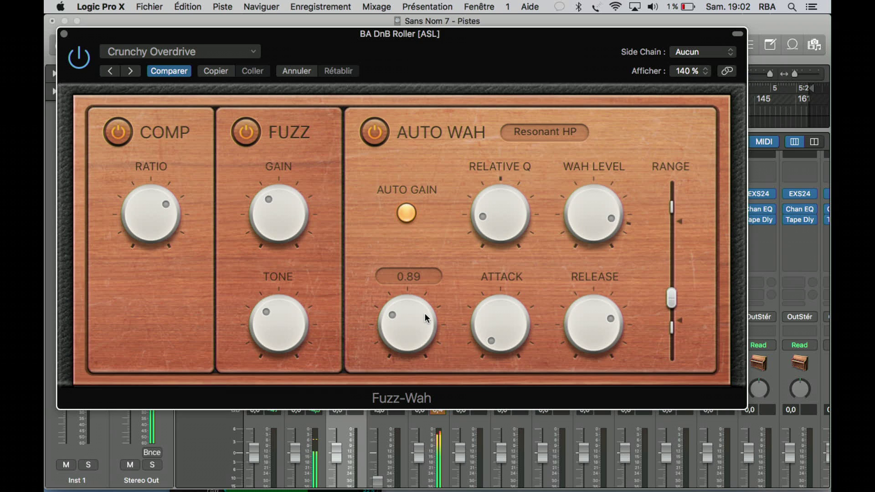
{"action": "left_click", "coordinate": [308, 207]}
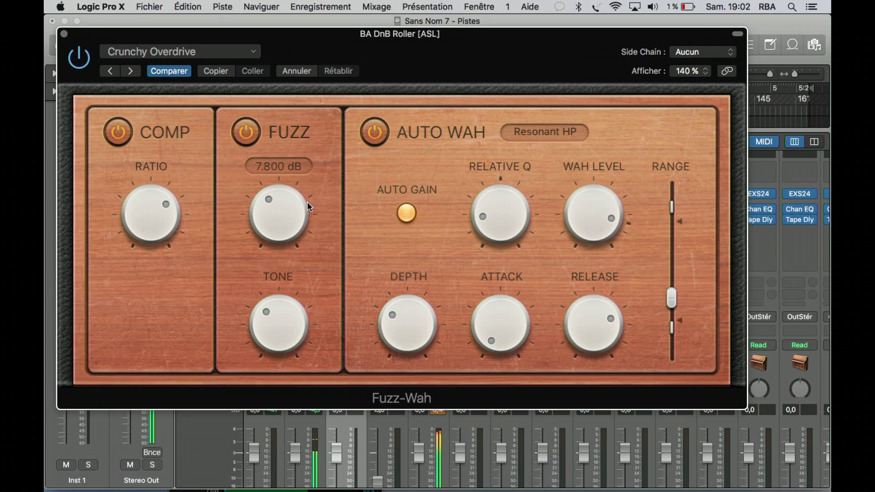